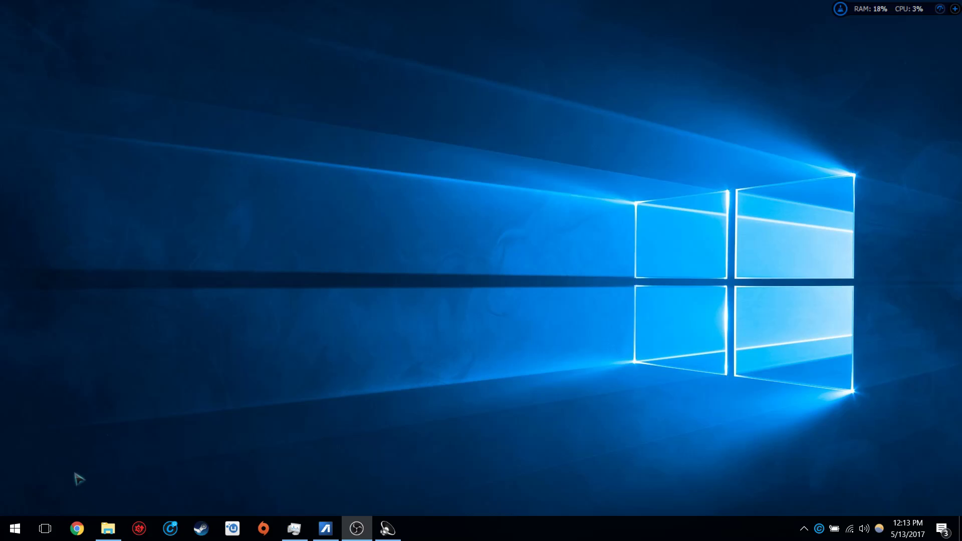
Check the tiles pinned to Start and bring up the File Explorer window with the Programs folder
left_click(23, 534)
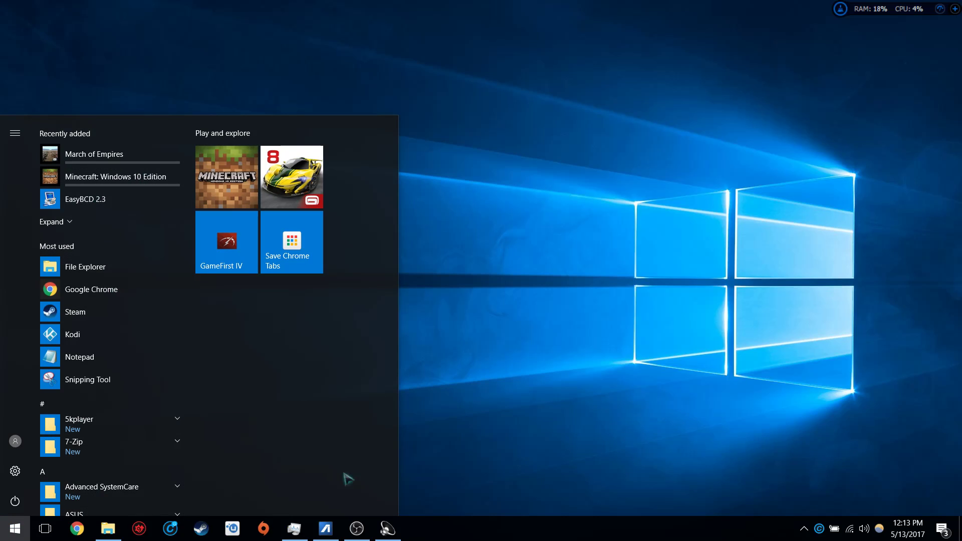
left_click(115, 536)
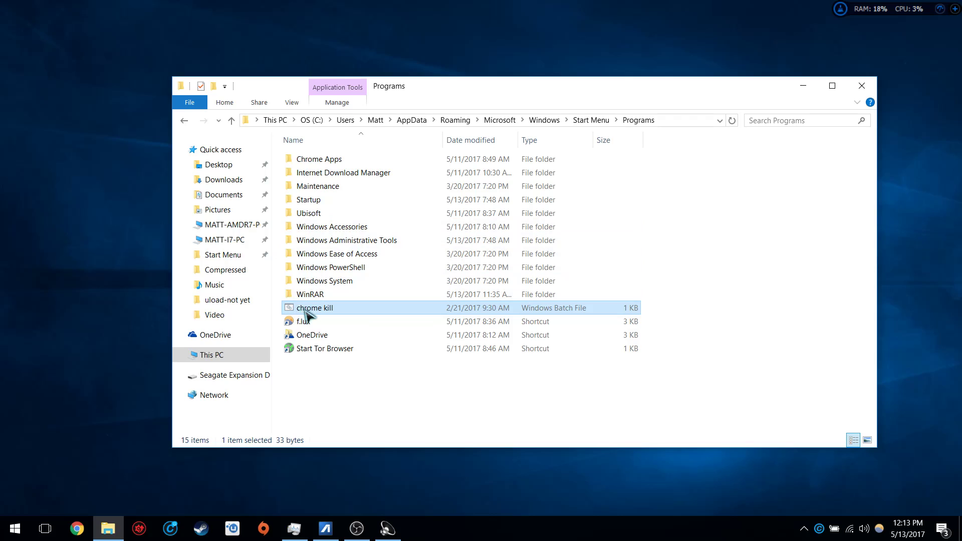
Try to pin the chrome kill batch file to Start directly and check its available file actions for a pin option
left_click_drag(307, 312, 21, 529)
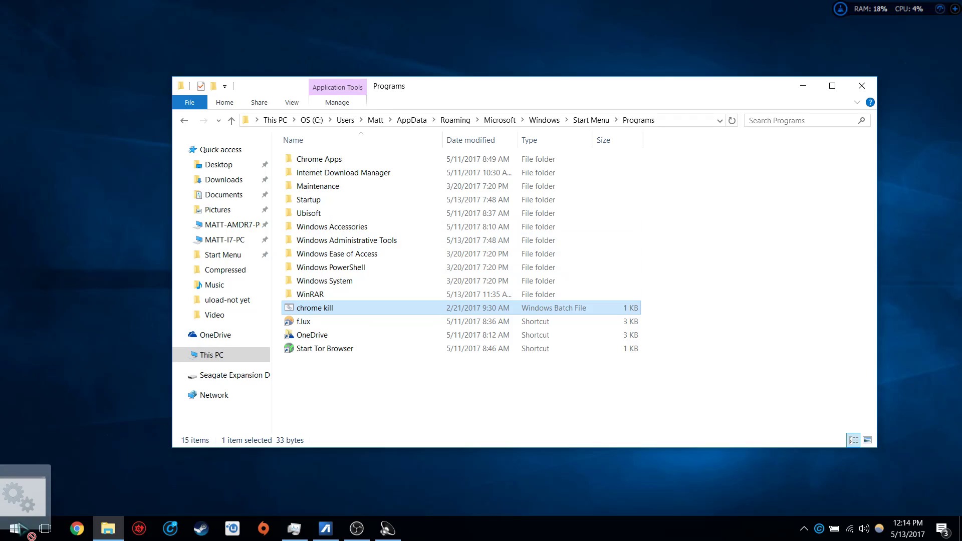
left_click_drag(22, 529, 21, 530)
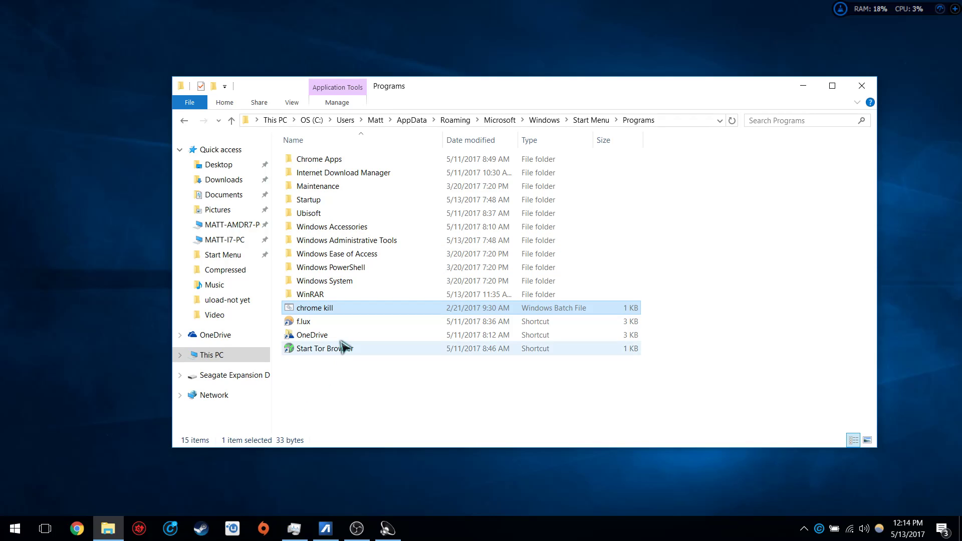
right_click(317, 311)
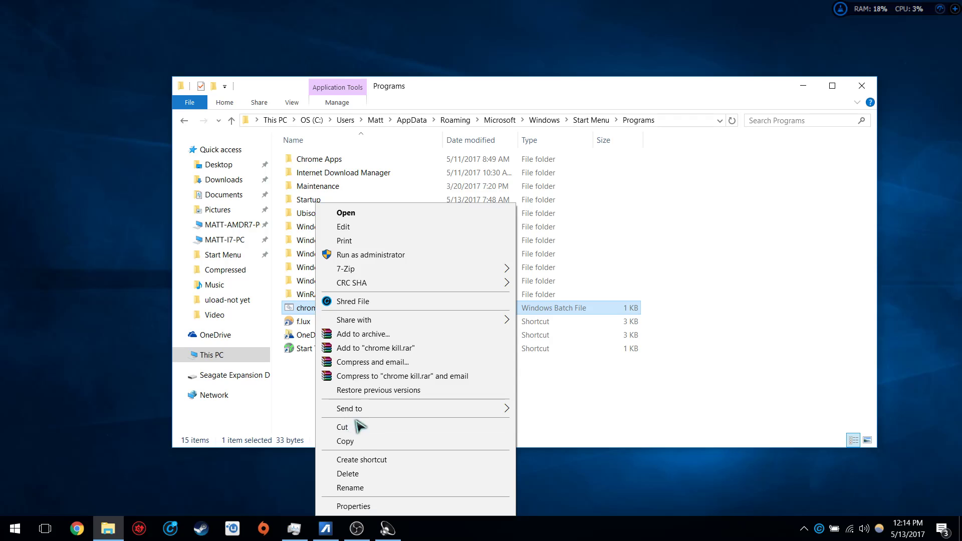
left_click(559, 417)
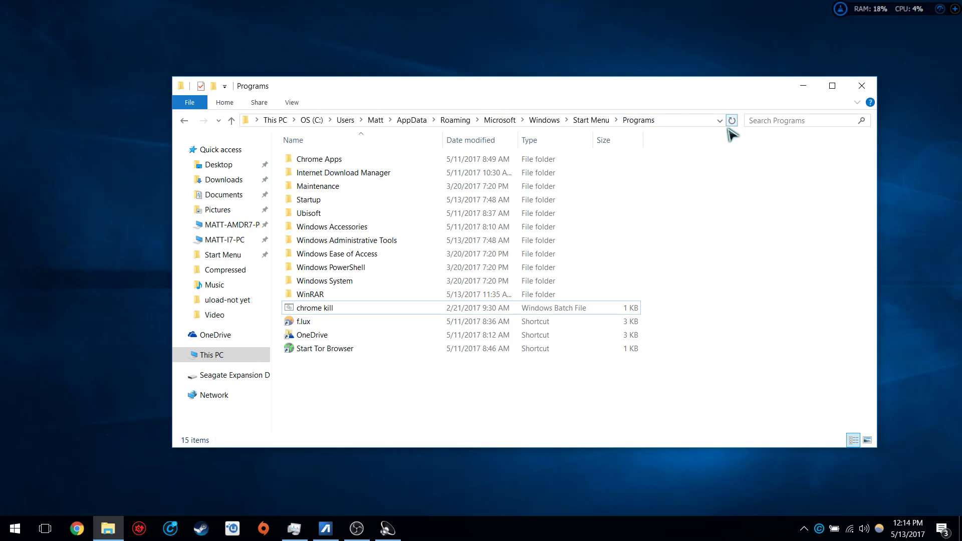
Show the full path of the Start Menu Programs folder and look inside its WinRAR subfolder
left_click(661, 122)
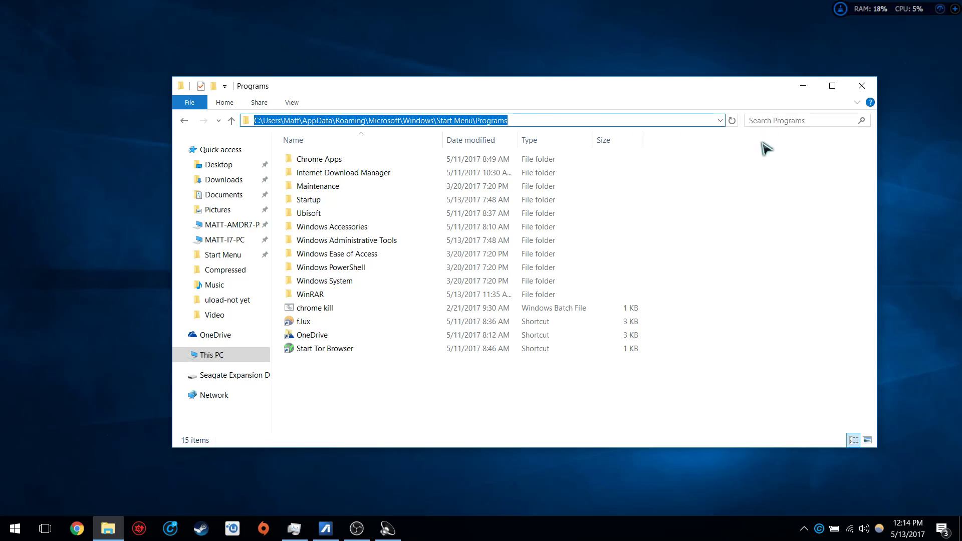
left_click(761, 196)
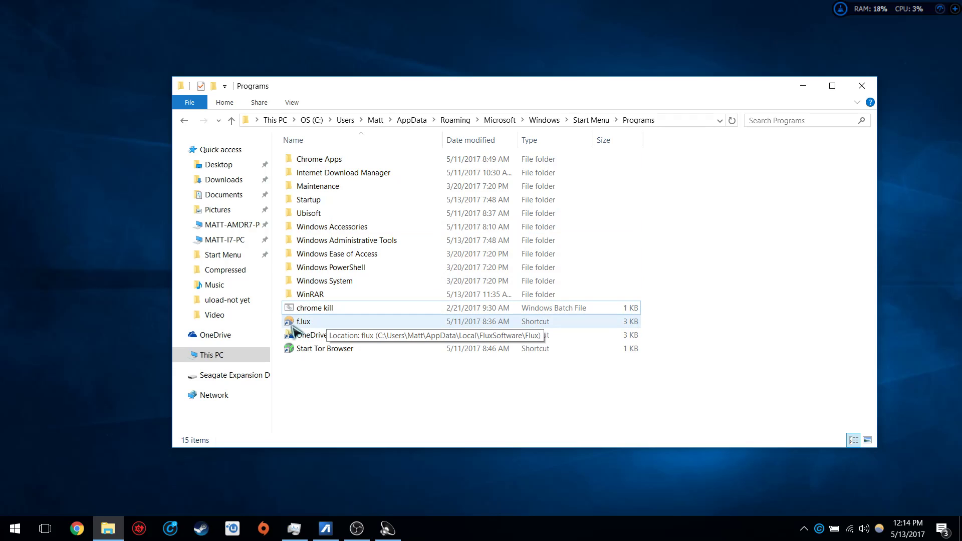
double_click(308, 295)
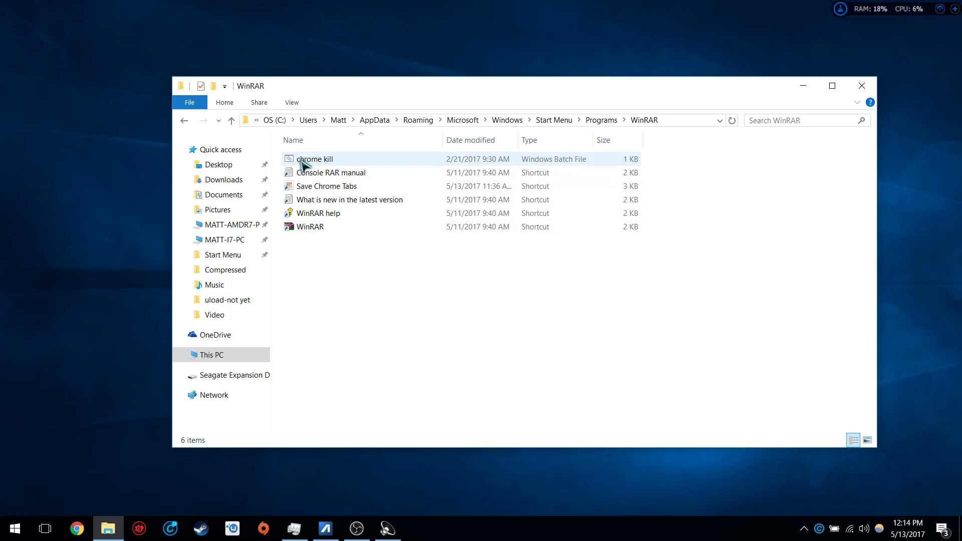
left_click(601, 121)
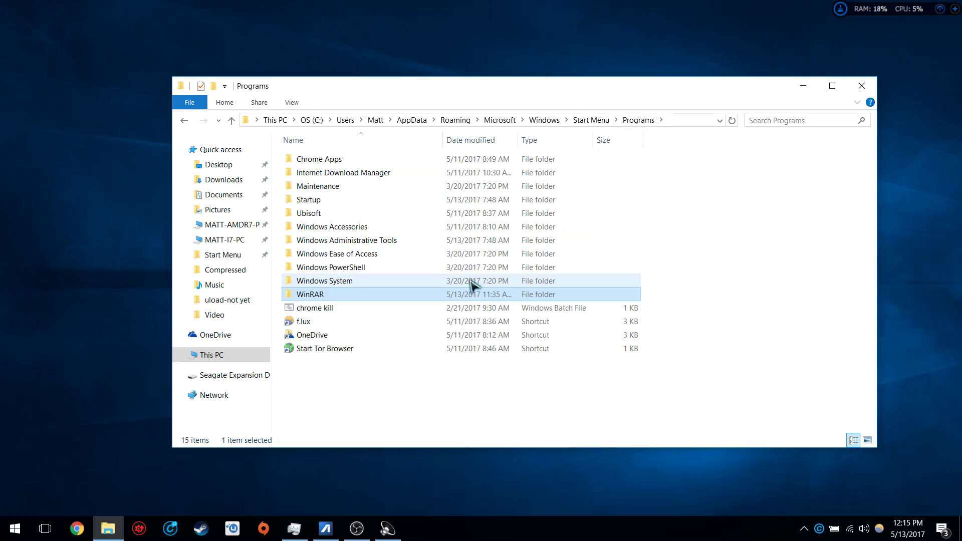
Open the chrome kill batch file in the Programs folder for editing, review its commands, and close Notepad
left_click_drag(466, 291, 348, 313)
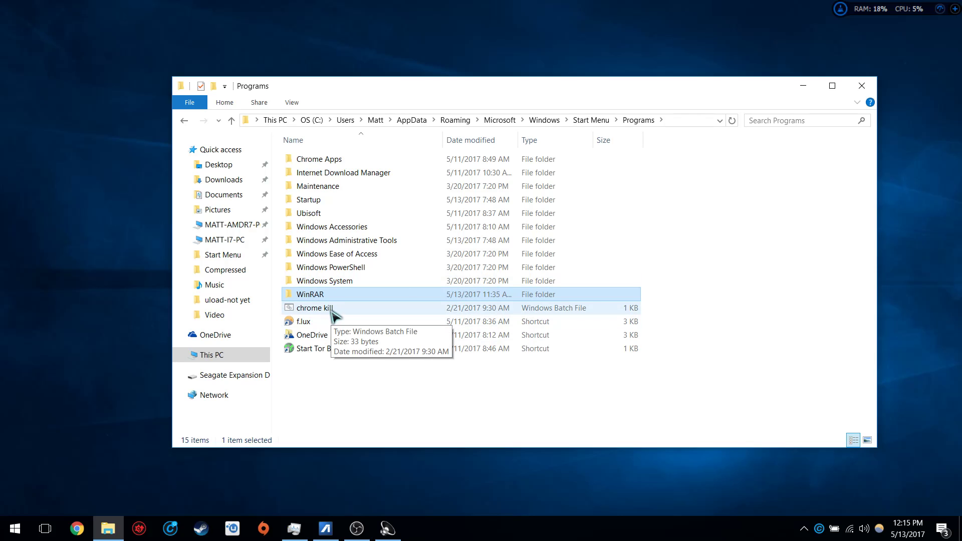
left_click(319, 310)
right_click(319, 311)
left_click(357, 229)
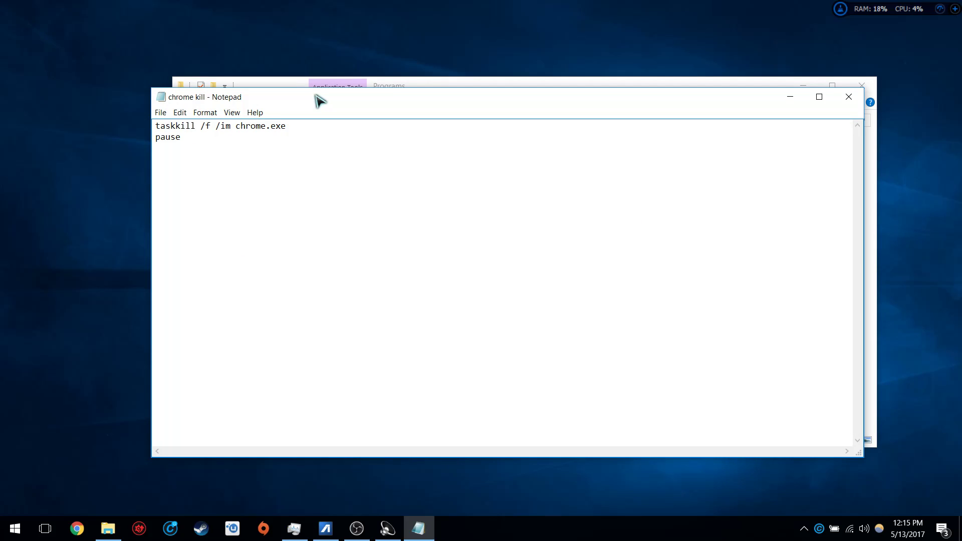
left_click_drag(319, 100, 323, 147)
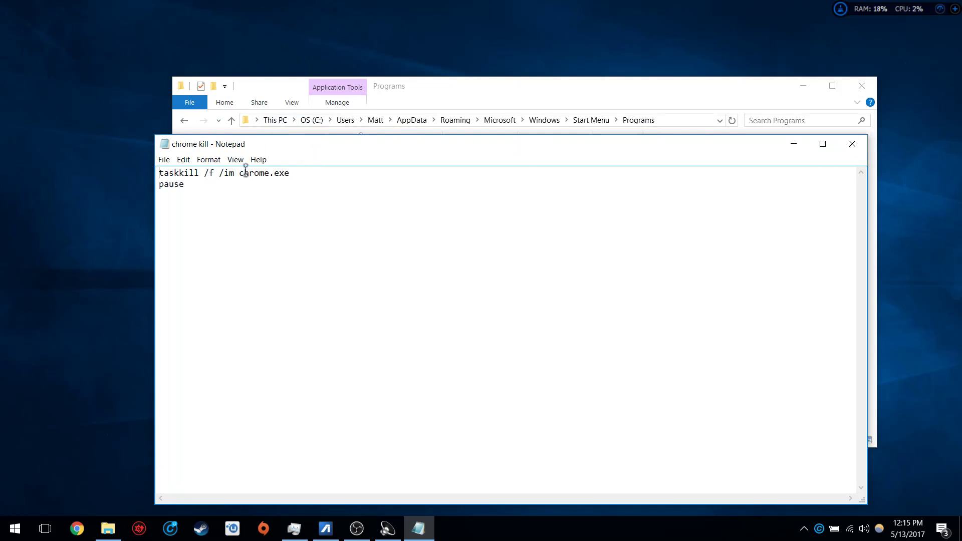
left_click(851, 149)
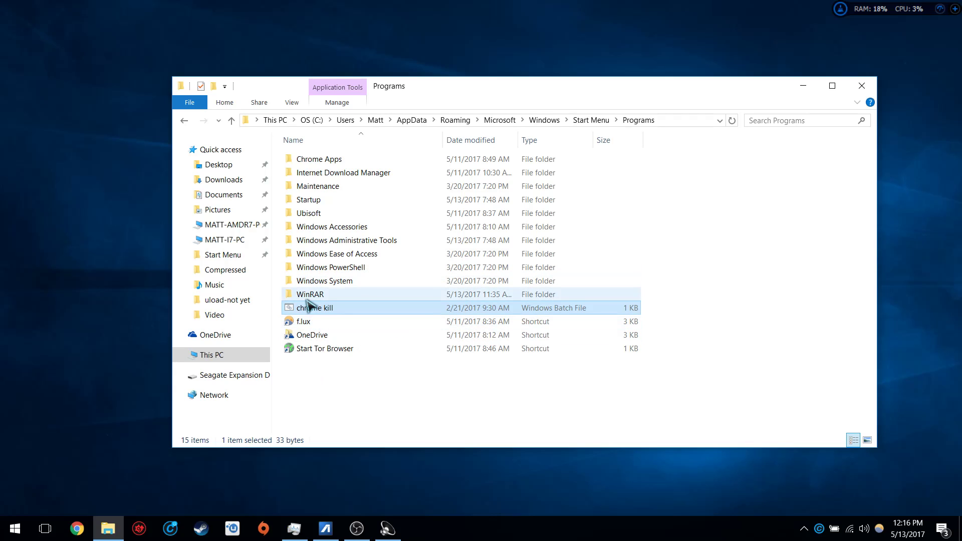
Create a shortcut to the chrome kill batch file in the Programs folder
right_click(309, 308)
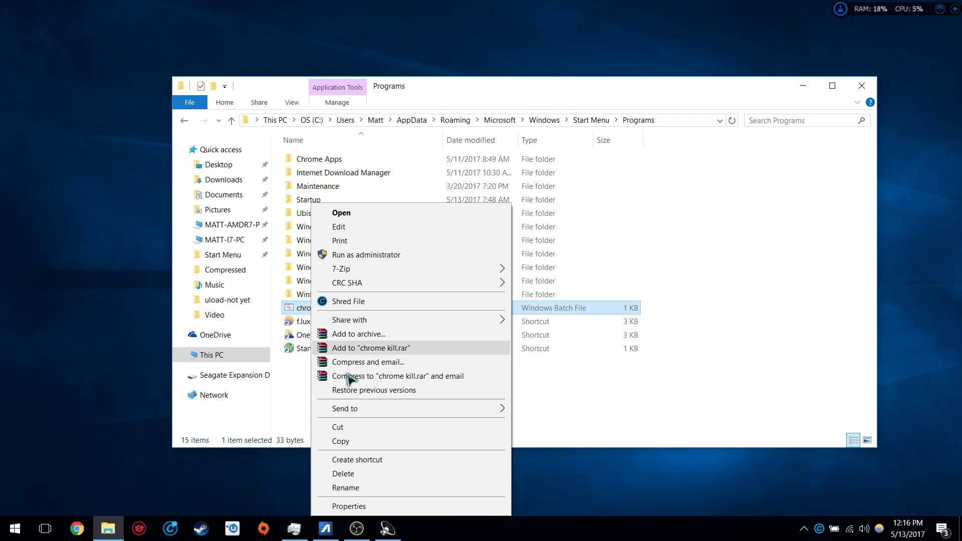
left_click(361, 462)
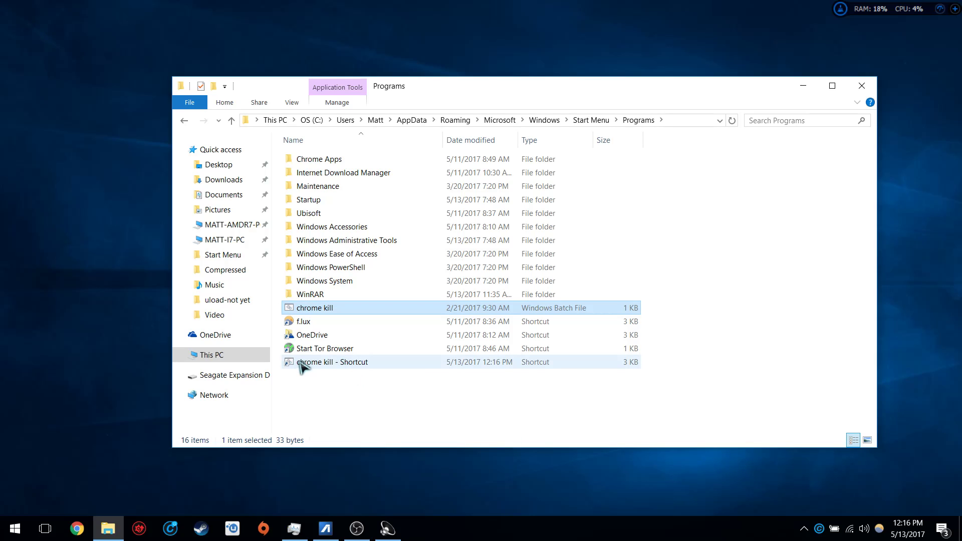
left_click_drag(329, 365, 361, 399)
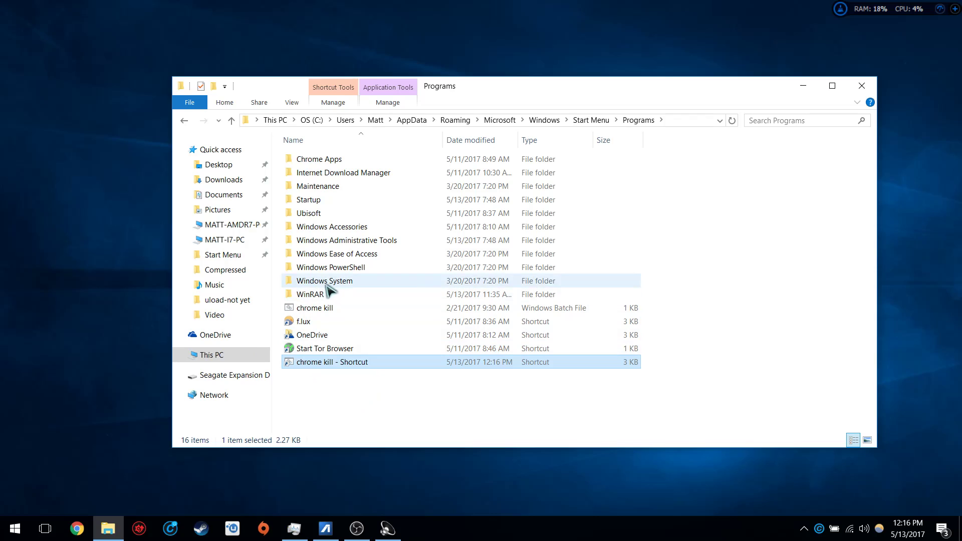
Examine the chrome.exe icon choices for the Save Chrome Tabs shortcut in the WinRAR folder without changing its icon
double_click(314, 294)
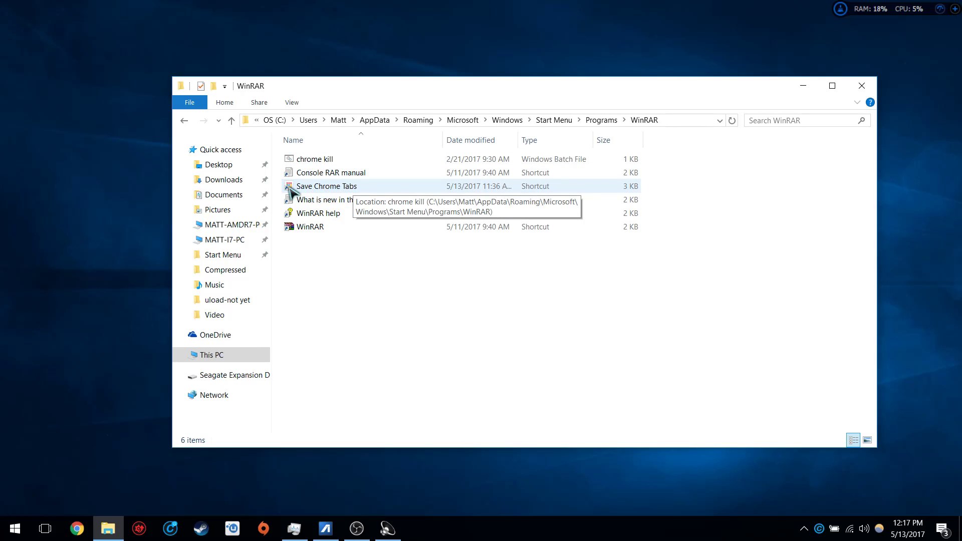
right_click(303, 189)
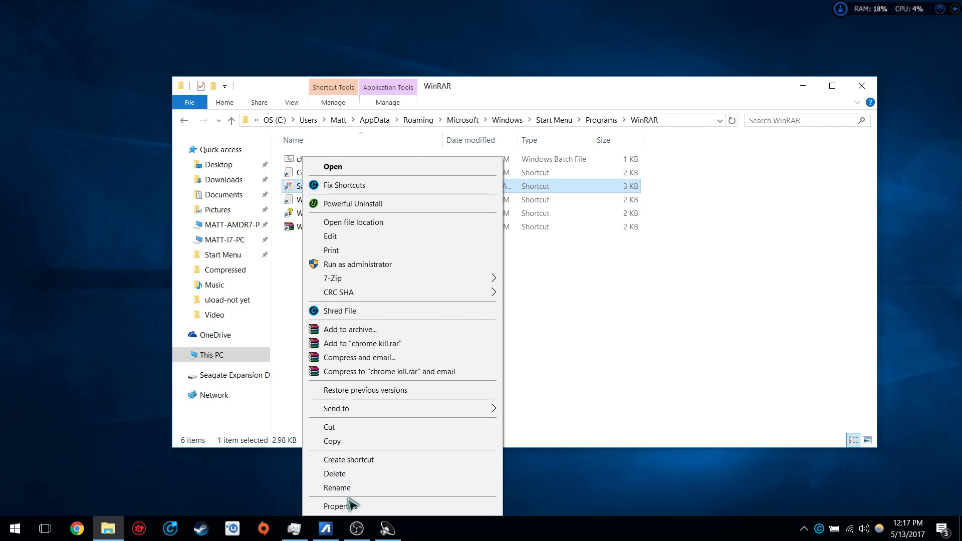
left_click(369, 505)
left_click(432, 410)
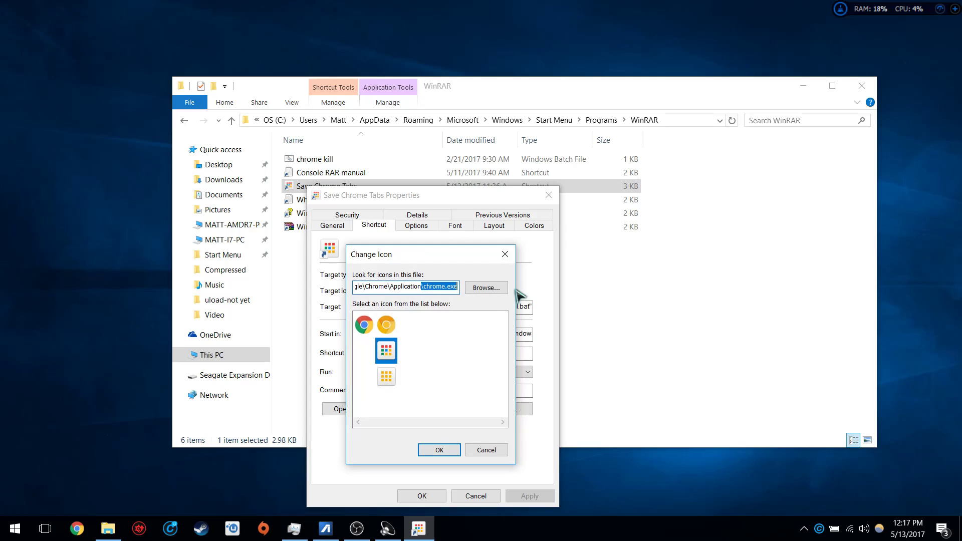
left_click(437, 339)
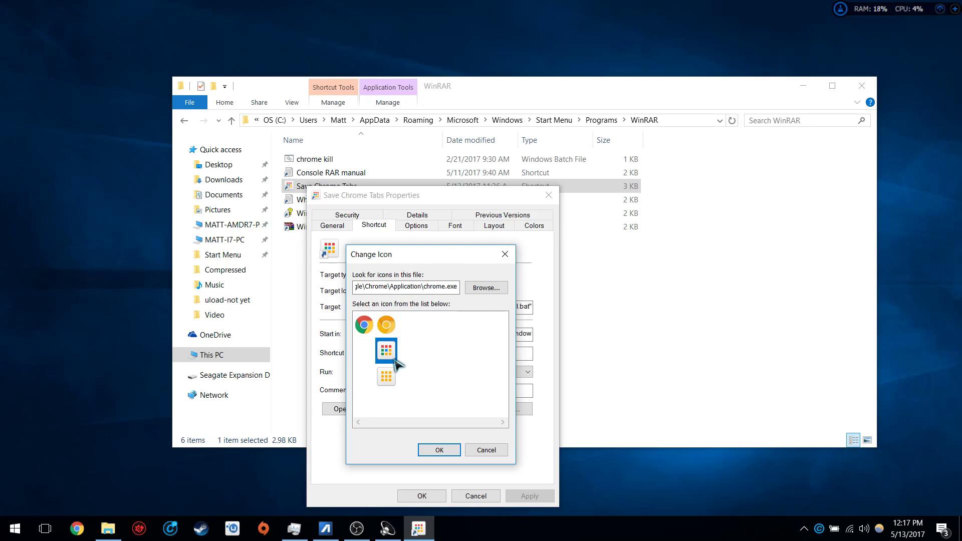
left_click(365, 326)
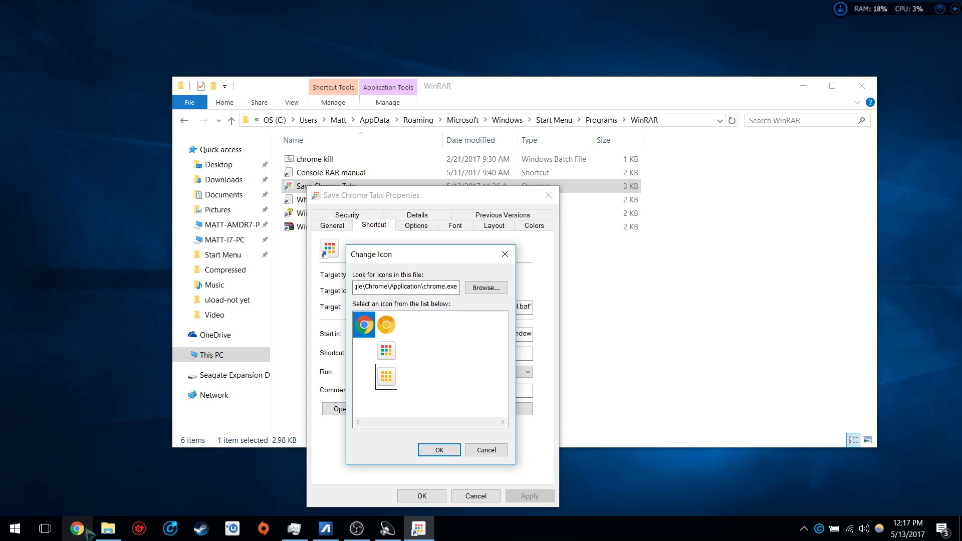
left_click(387, 353)
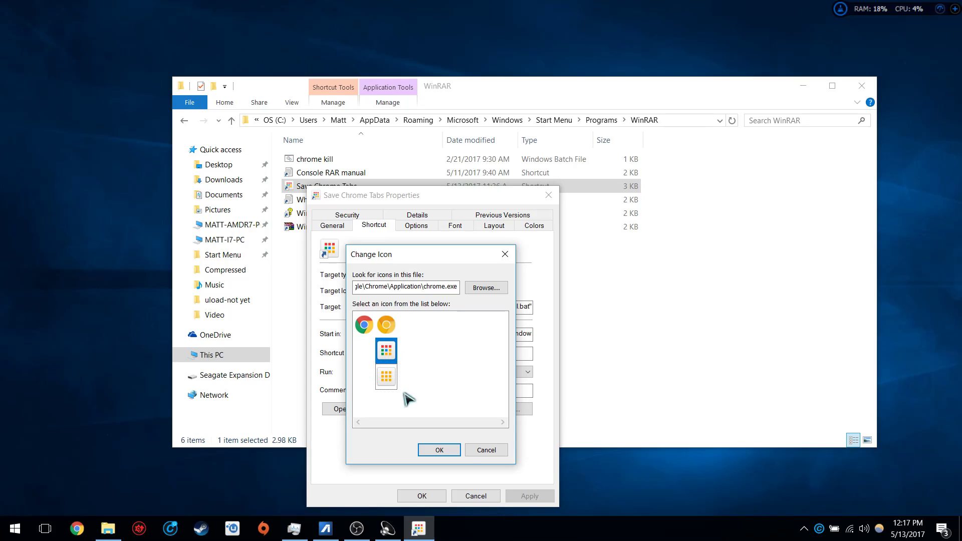
left_click(479, 450)
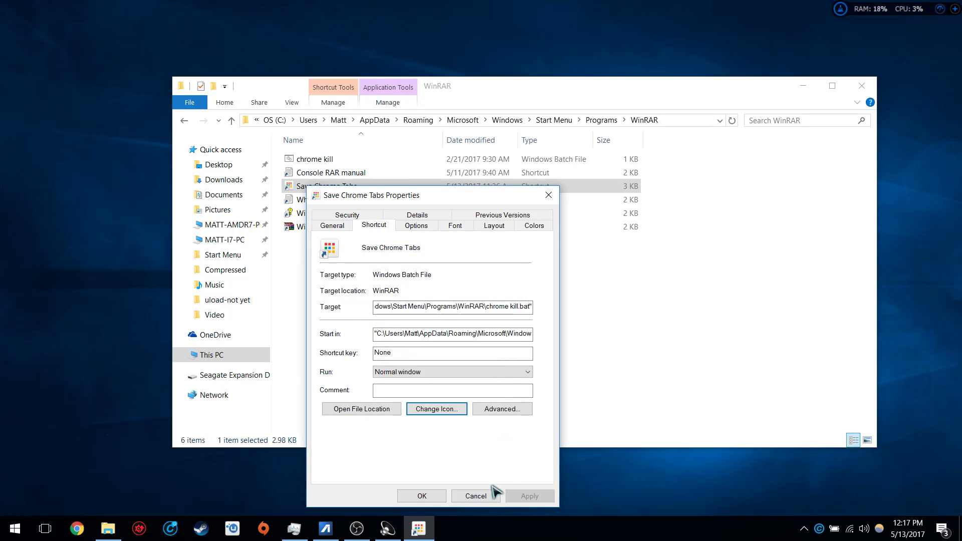
left_click(422, 497)
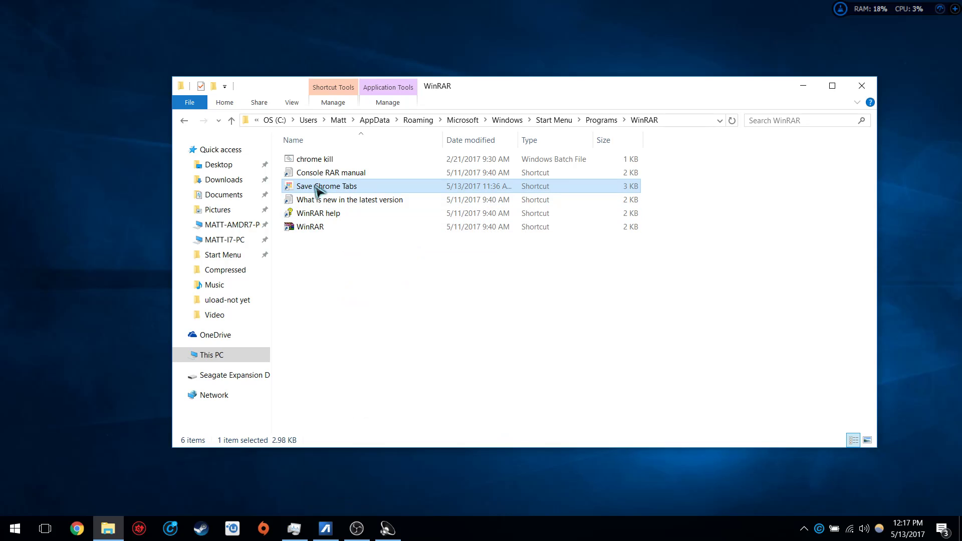
Find Save Chrome Tabs under WinRAR in the Start app list, check its pinning option, and minimize the File Explorer window
left_click(17, 529)
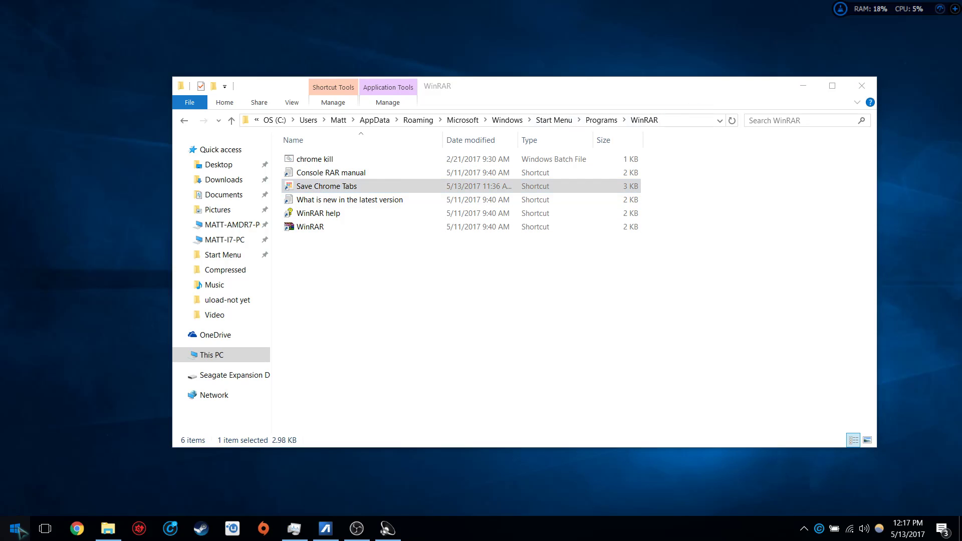
scroll(185, 446, "down", 10)
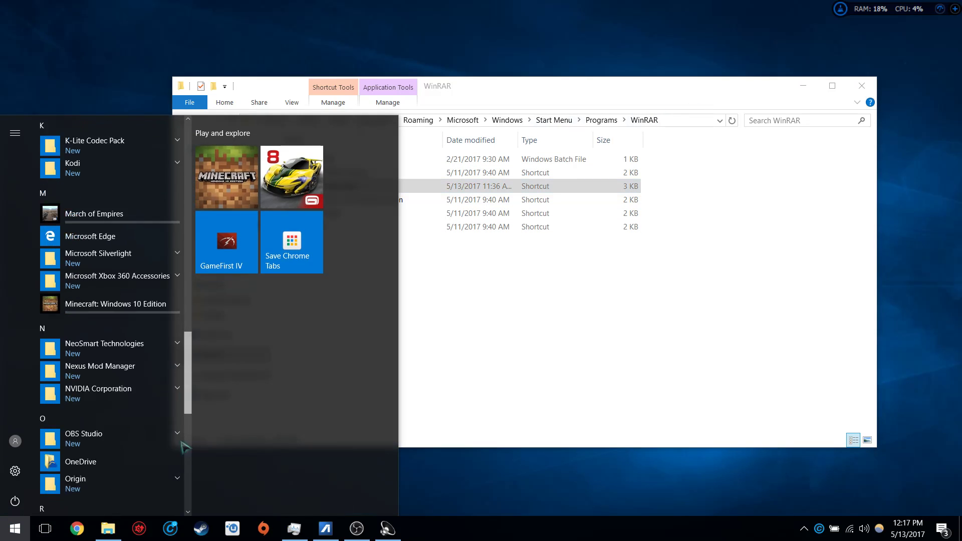
scroll(184, 446, "down", 6)
left_click(177, 441)
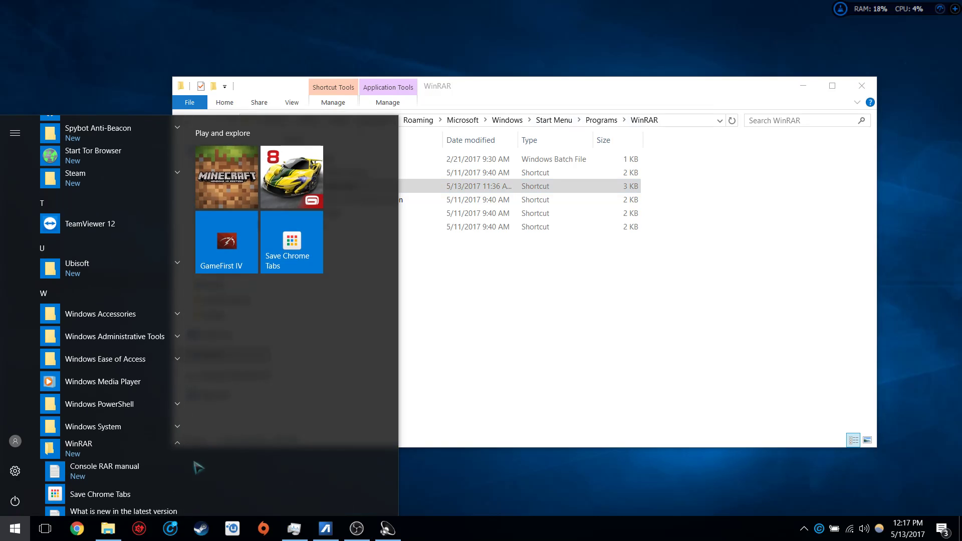
scroll(196, 466, "down", 2)
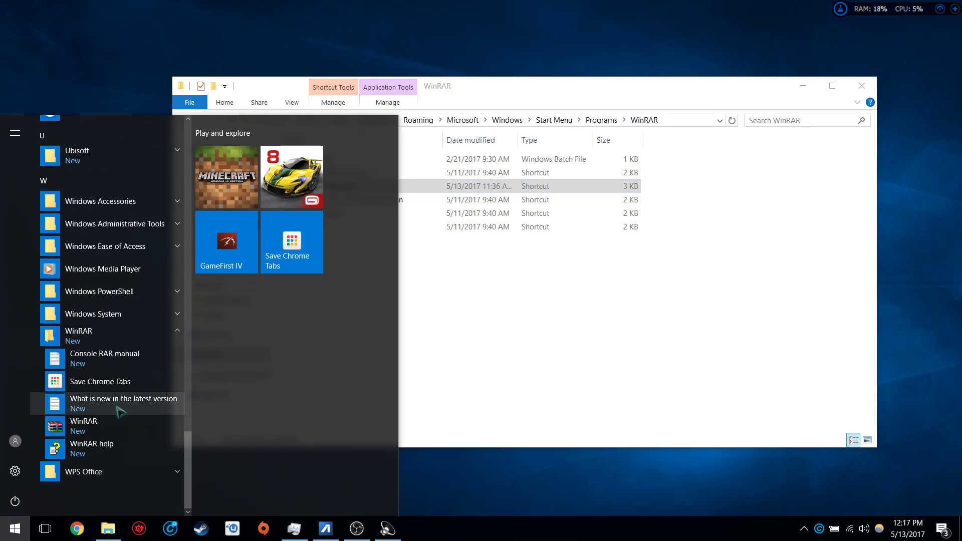
right_click(103, 382)
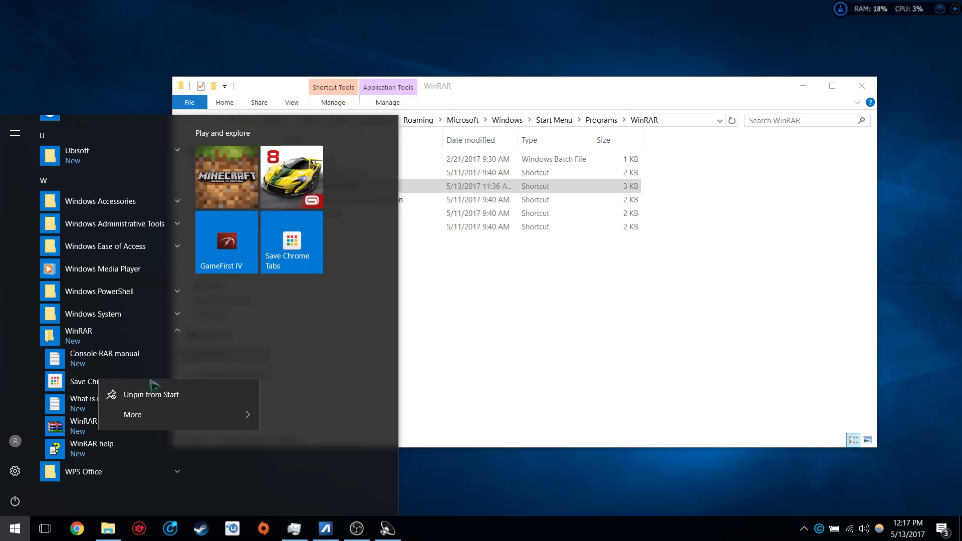
left_click(224, 360)
left_click(294, 250)
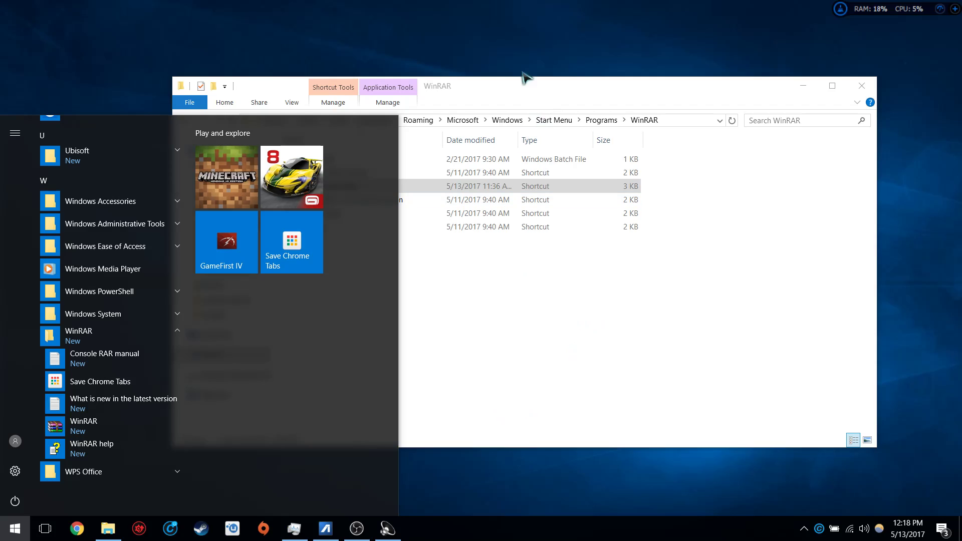
left_click(546, 97)
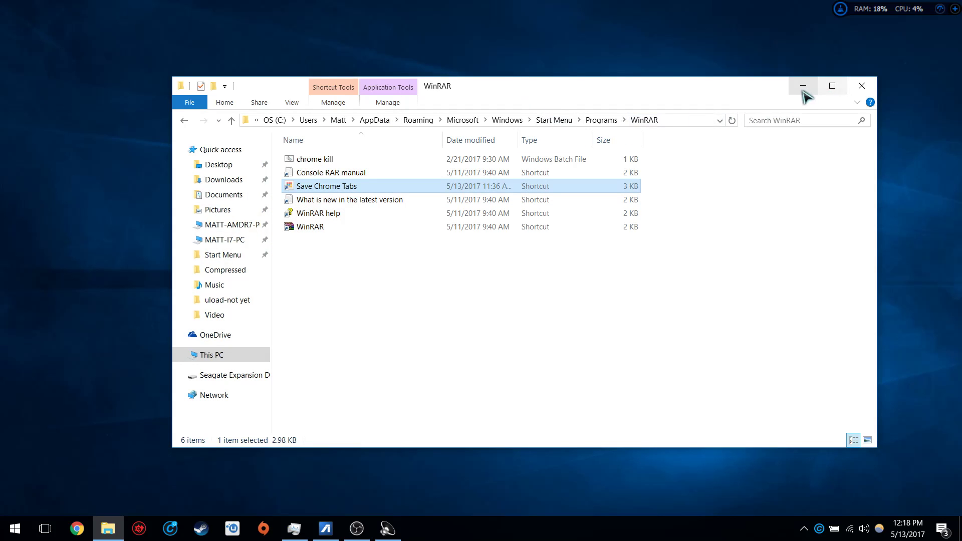
left_click(804, 89)
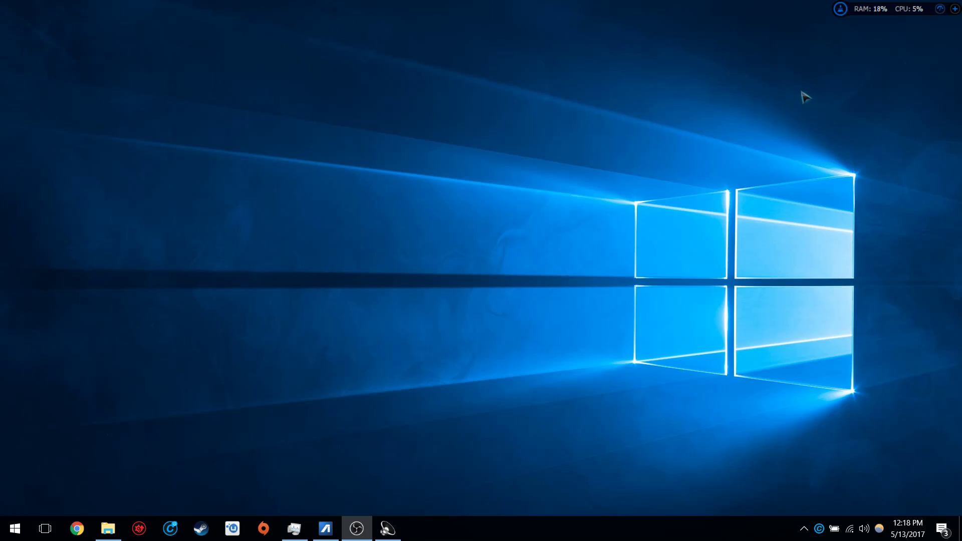